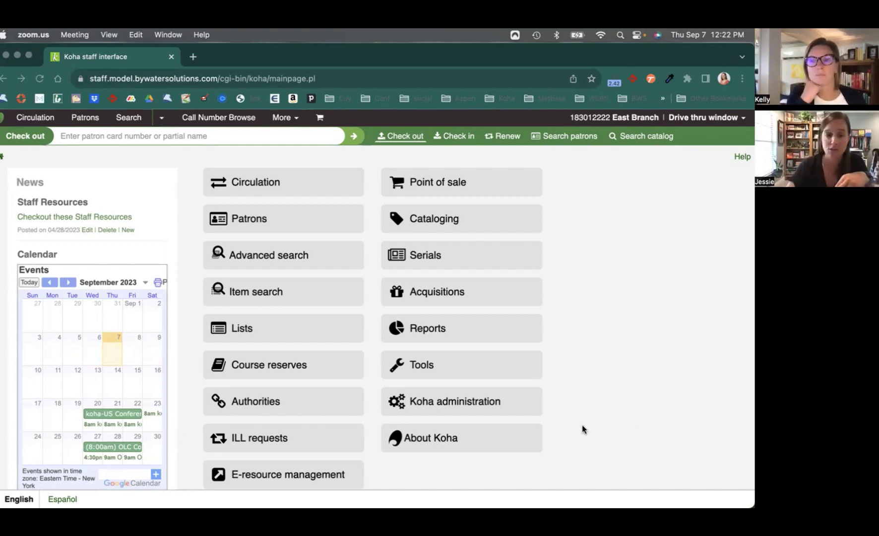
# - Open E-resource management and highlight the Local eHoldings Packages and Titles links
pyautogui.click(309, 475)
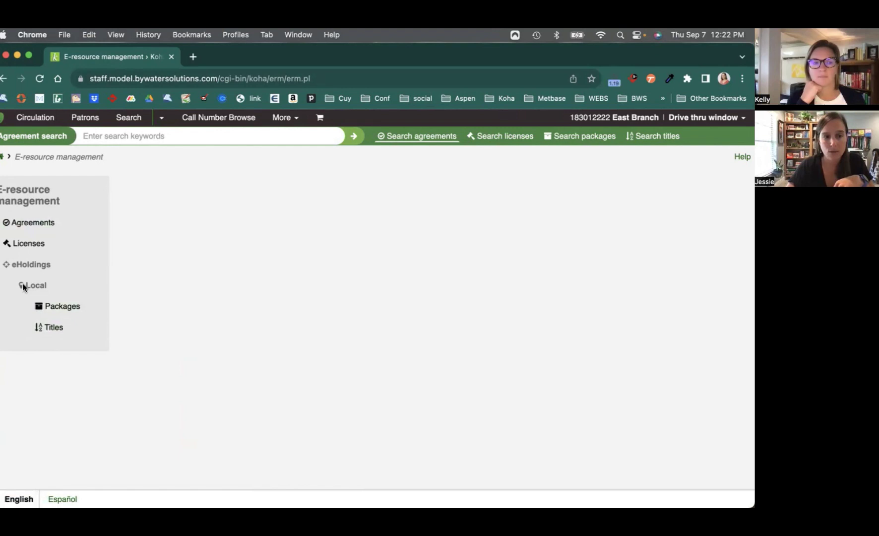
pyautogui.moveTo(23, 284); pyautogui.dragTo(65, 343)
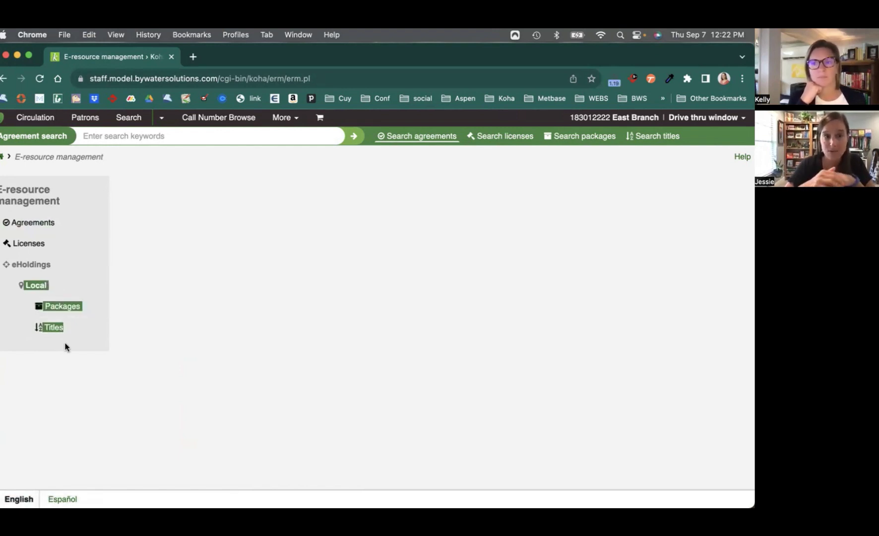
# - Open the E-resource management system preferences and point out ERMProviderEbscoApiKey and ERMProviders
pyautogui.click(297, 122)
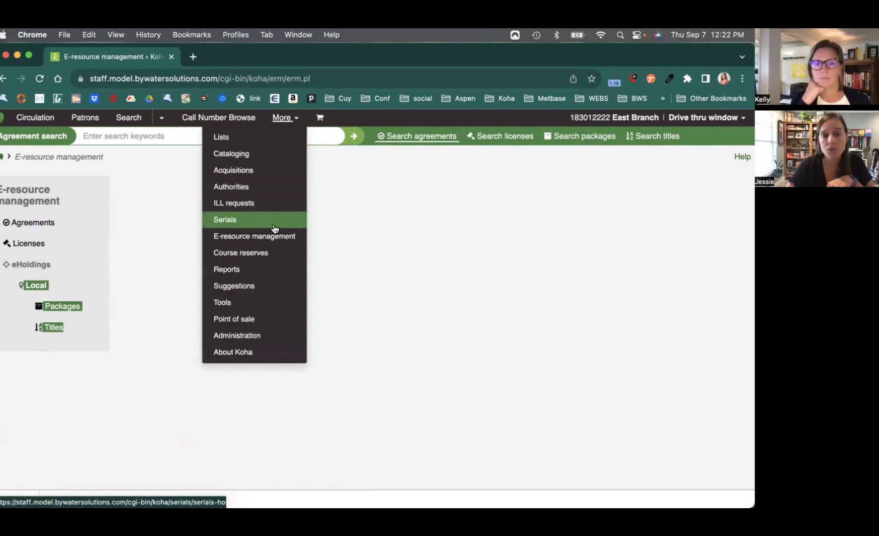
pyautogui.click(256, 337)
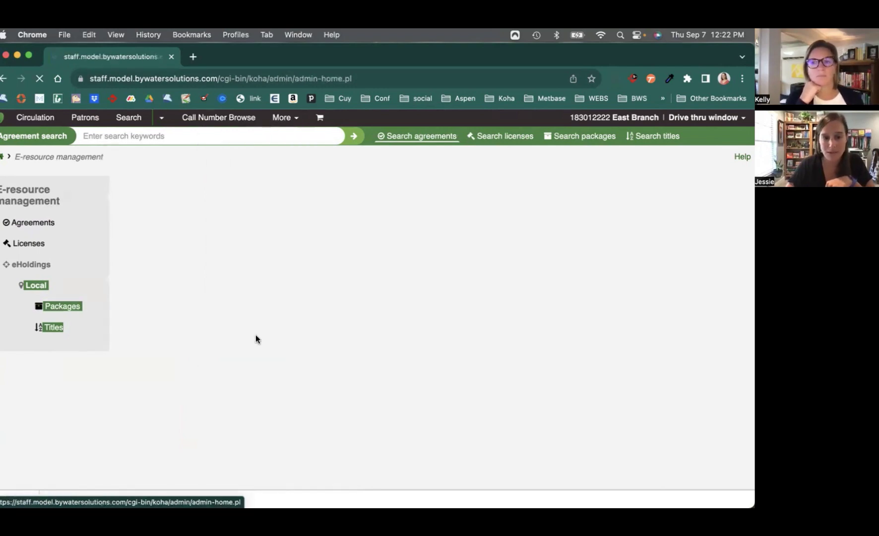
pyautogui.click(185, 263)
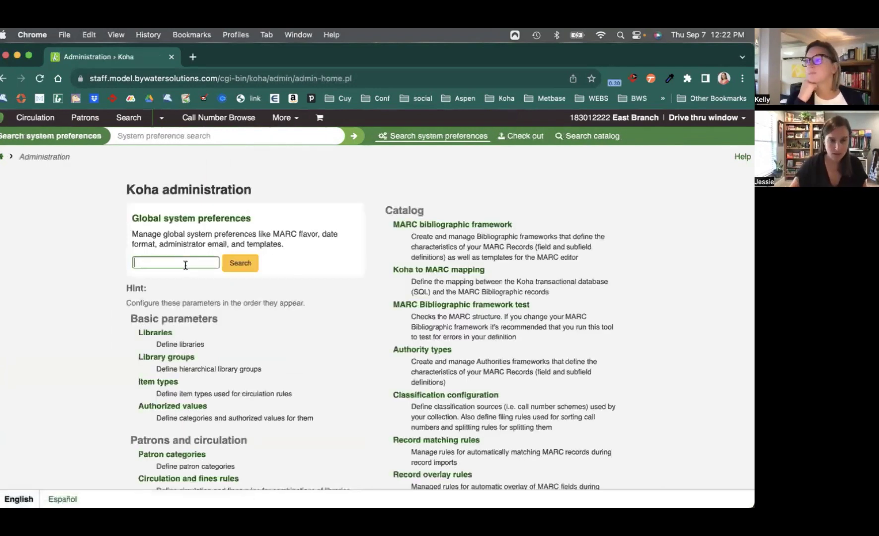
pyautogui.click(190, 220)
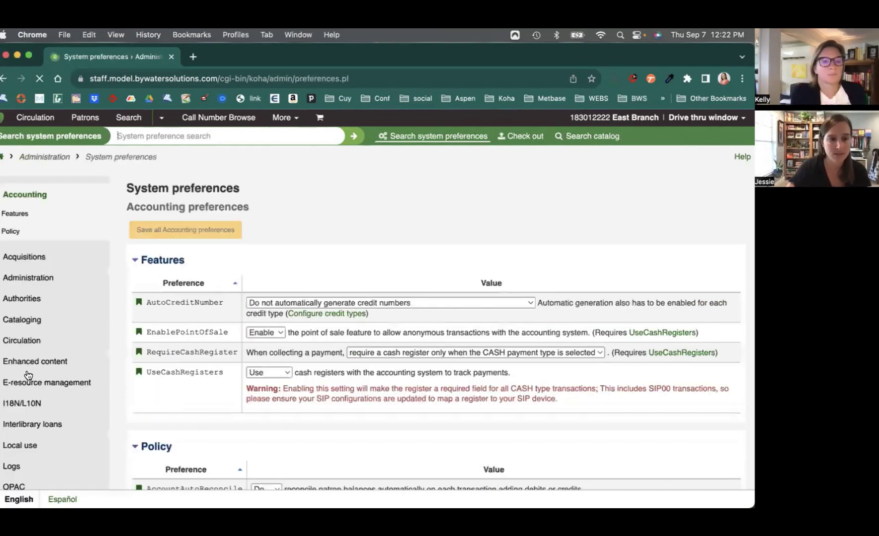
pyautogui.scroll(-5, 27, 372)
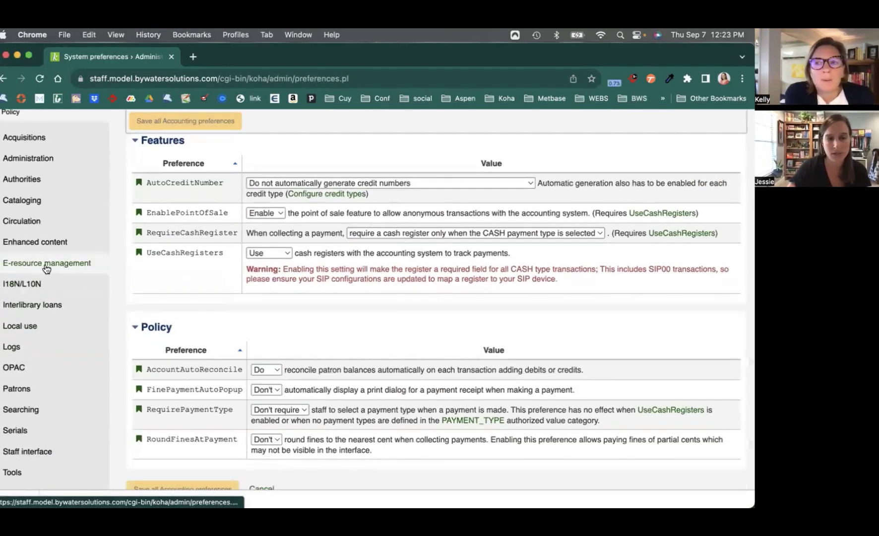
pyautogui.click(46, 265)
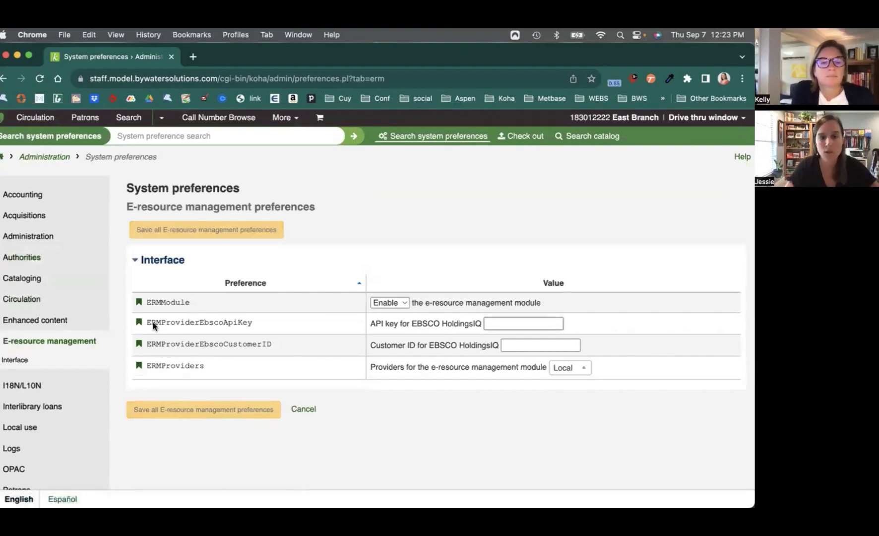
pyautogui.moveTo(145, 322); pyautogui.dragTo(236, 323)
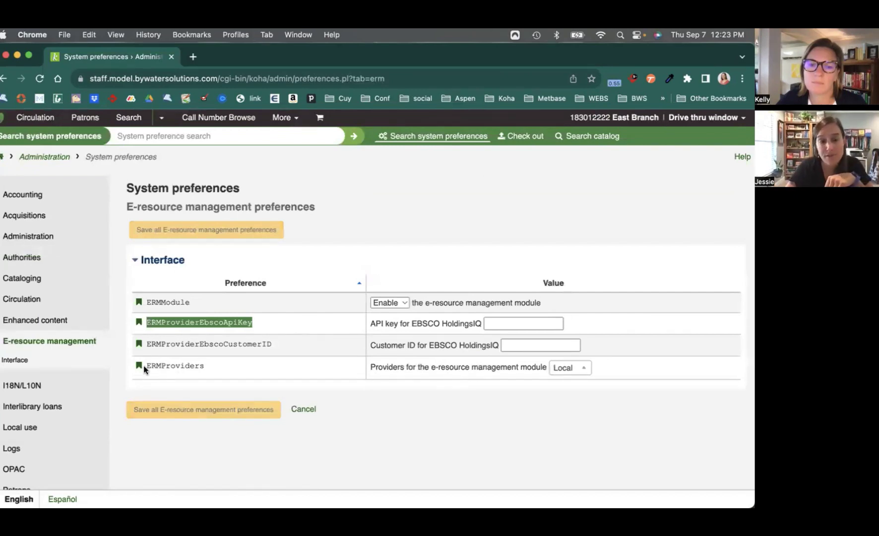
pyautogui.moveTo(144, 366); pyautogui.dragTo(180, 369)
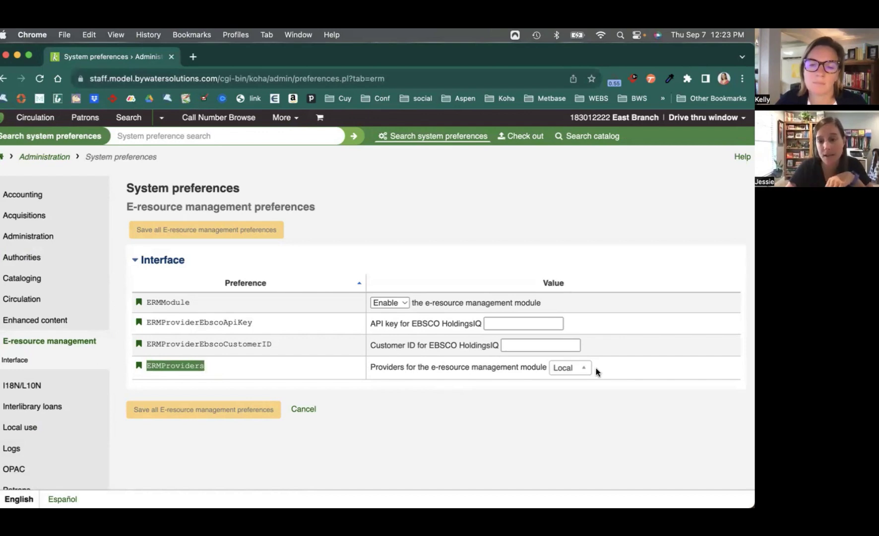
# - In the ERMProviders list, tick EBSCO then untick it, leaving Local only
pyautogui.click(582, 369)
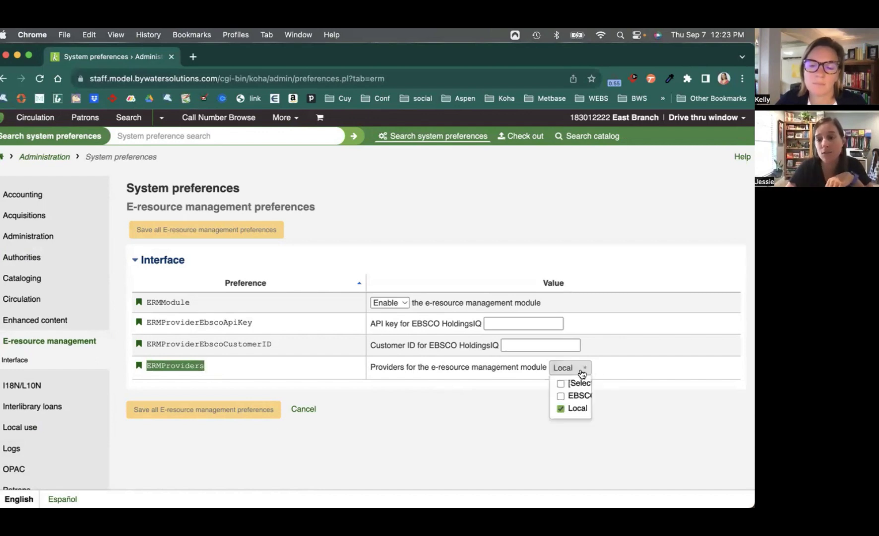
pyautogui.click(560, 396)
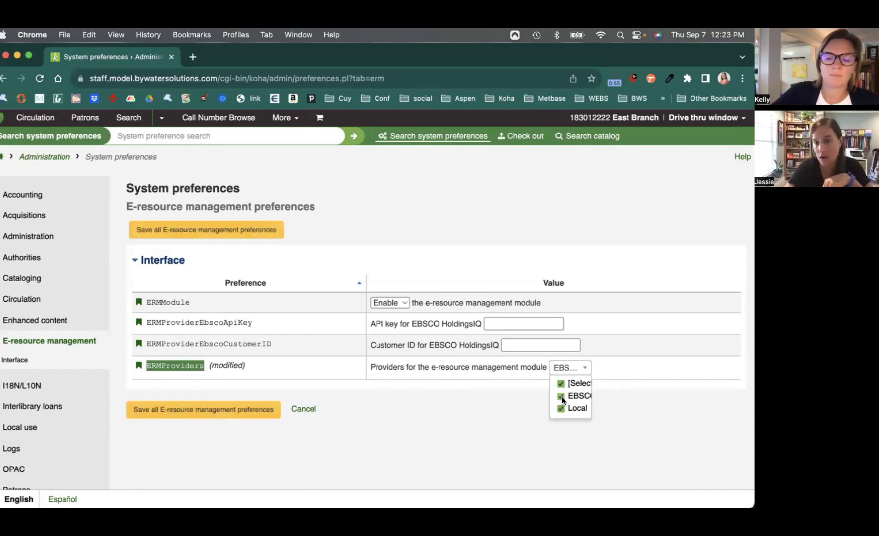
pyautogui.click(561, 395)
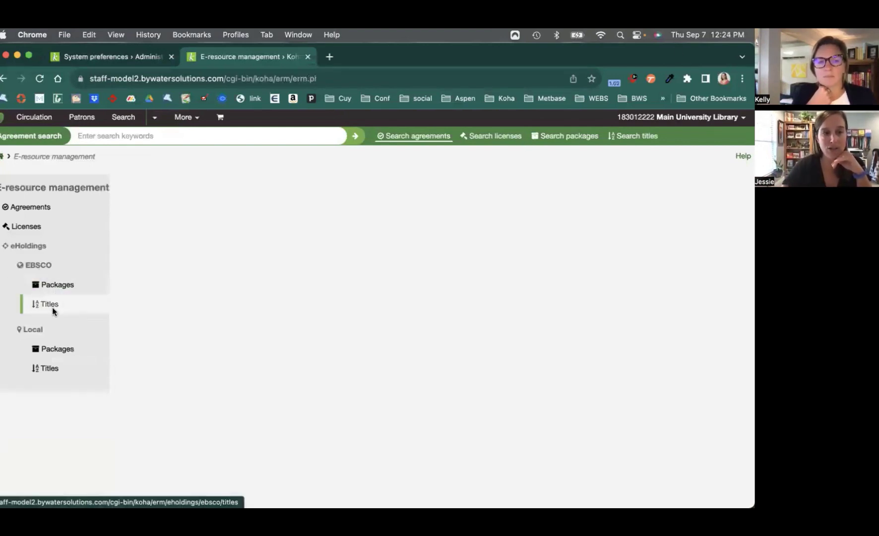
# - Search EBSCO packages for 'psychology' and scroll through the 285 results
pyautogui.click(53, 286)
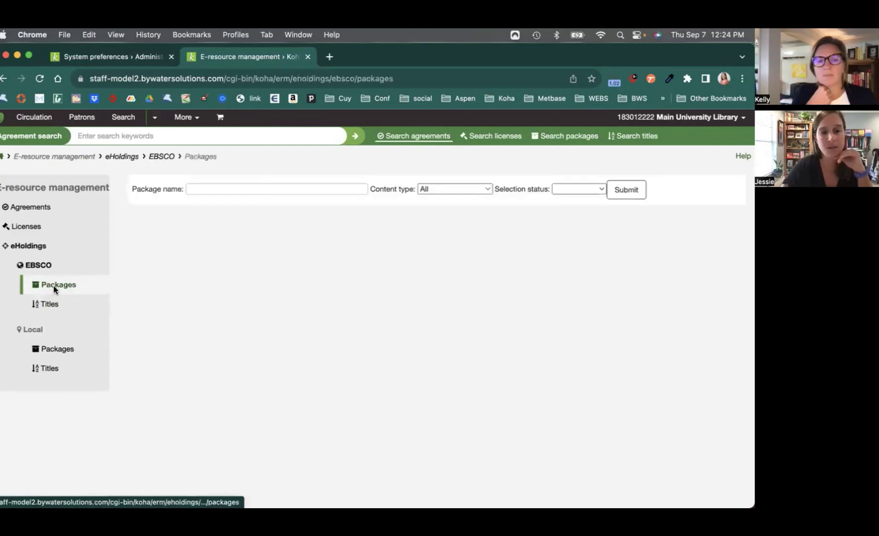
pyautogui.click(204, 191)
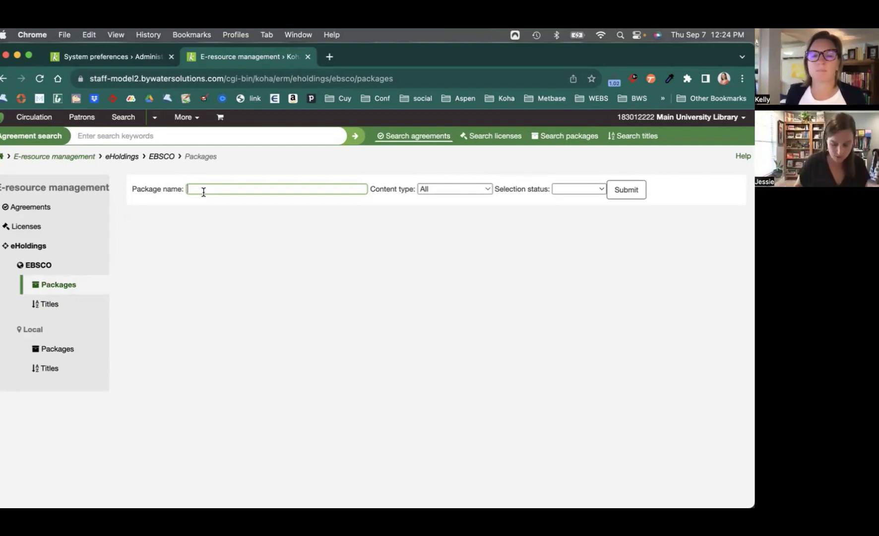
pyautogui.write('psycholog')
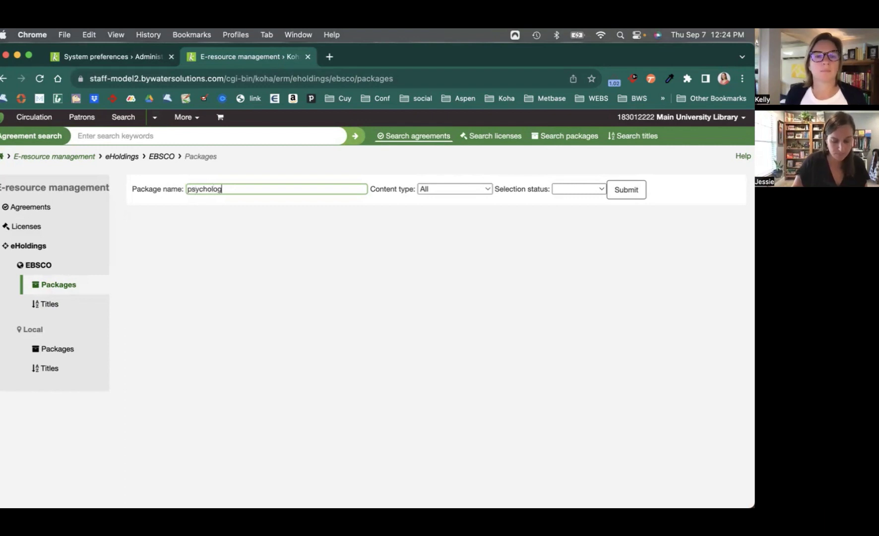
pyautogui.write('y')
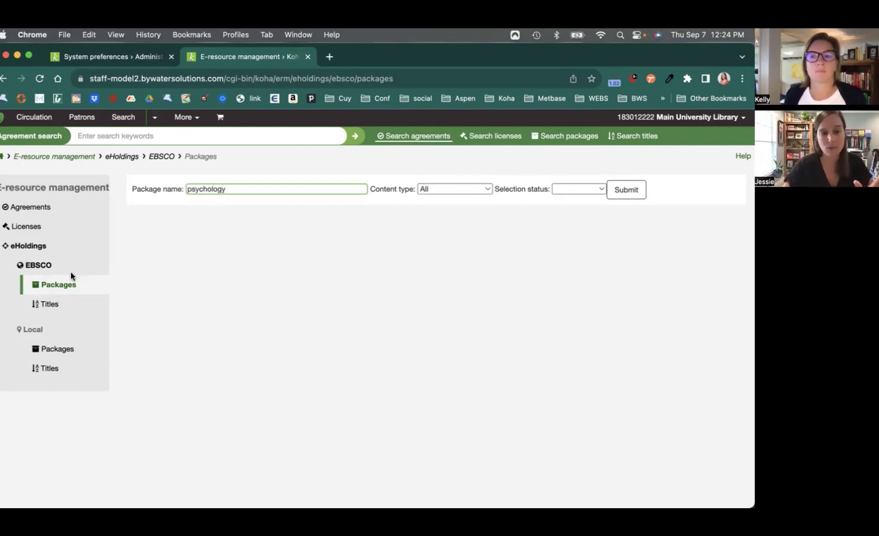
pyautogui.press('Return')
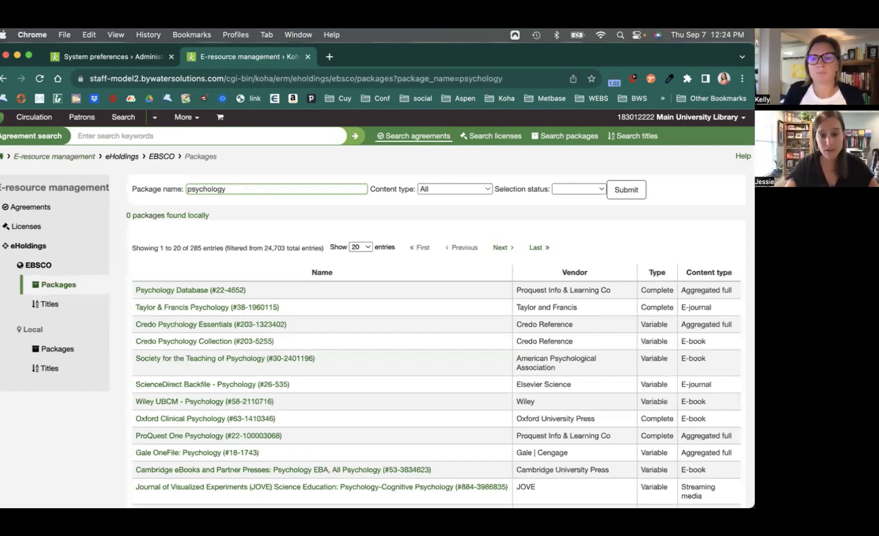
pyautogui.scroll(-10, 493, 390)
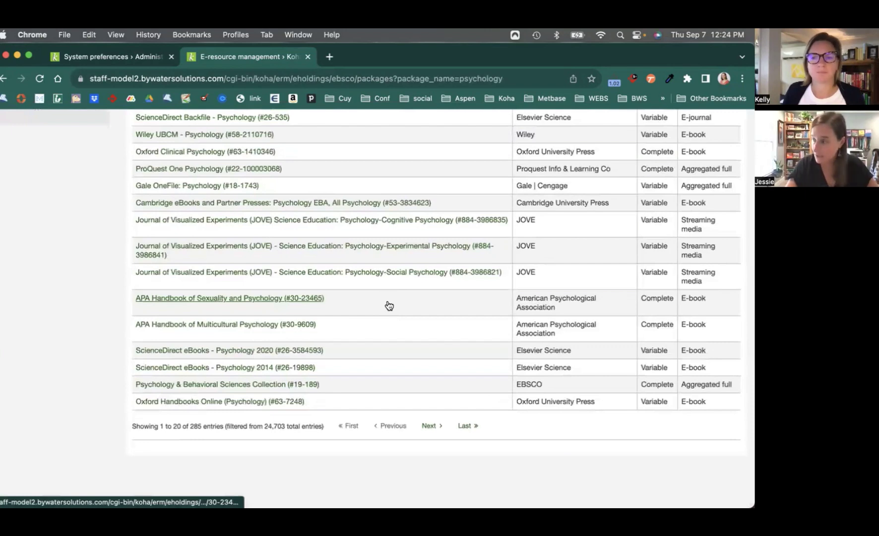
pyautogui.scroll(4, 388, 304)
pyautogui.scroll(4, 389, 304)
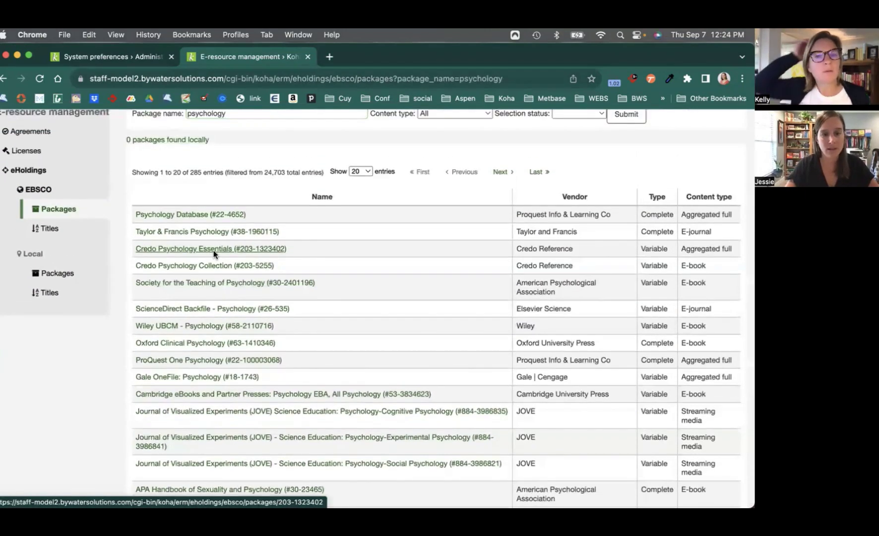
# - Add Credo Psychology Essentials to holdings, then select the Encyclopedia of Mental Health print ISBN
pyautogui.click(214, 249)
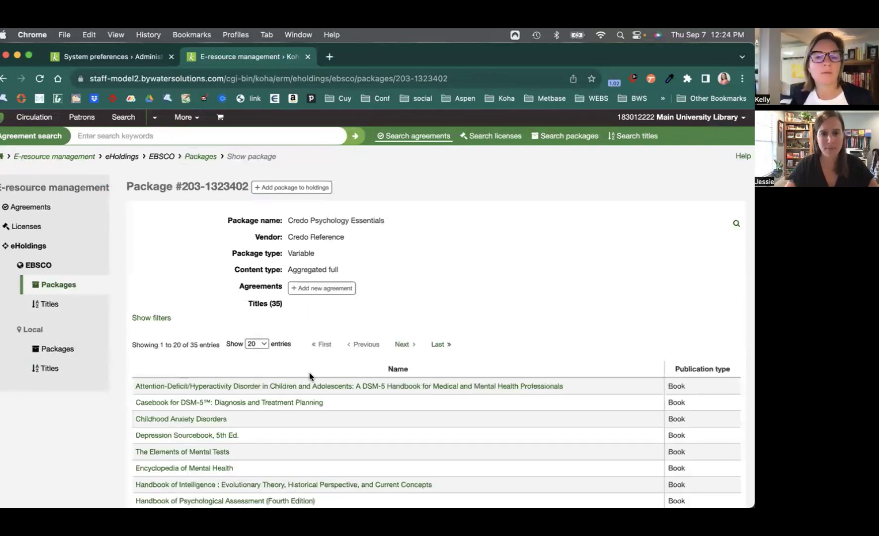
pyautogui.click(312, 187)
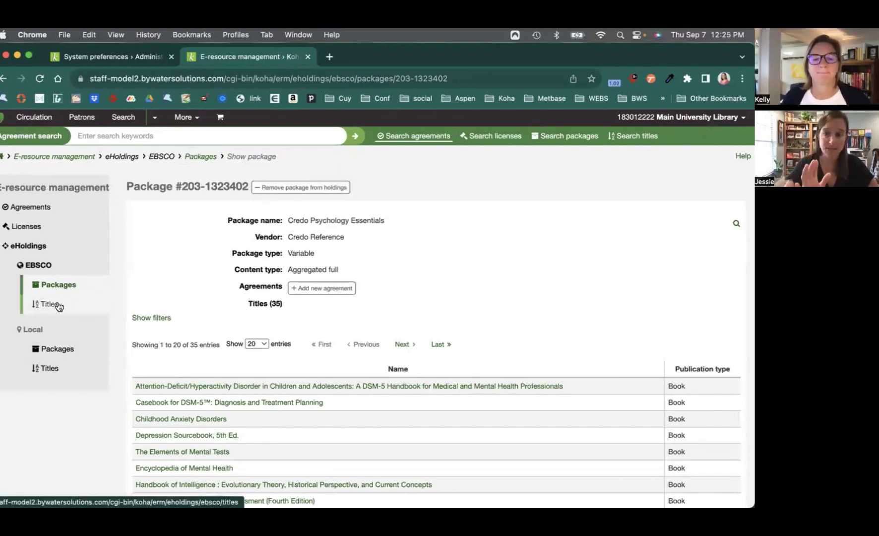
pyautogui.scroll(-3, 162, 438)
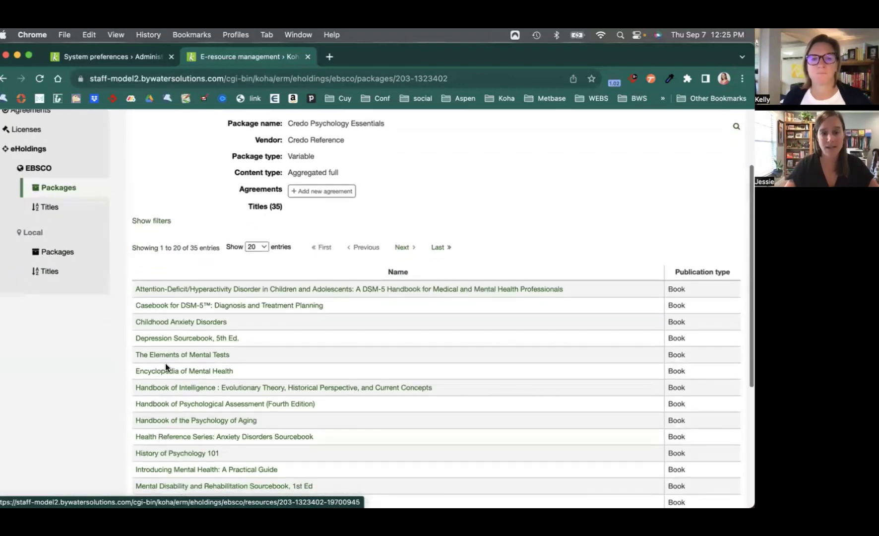
pyautogui.click(169, 372)
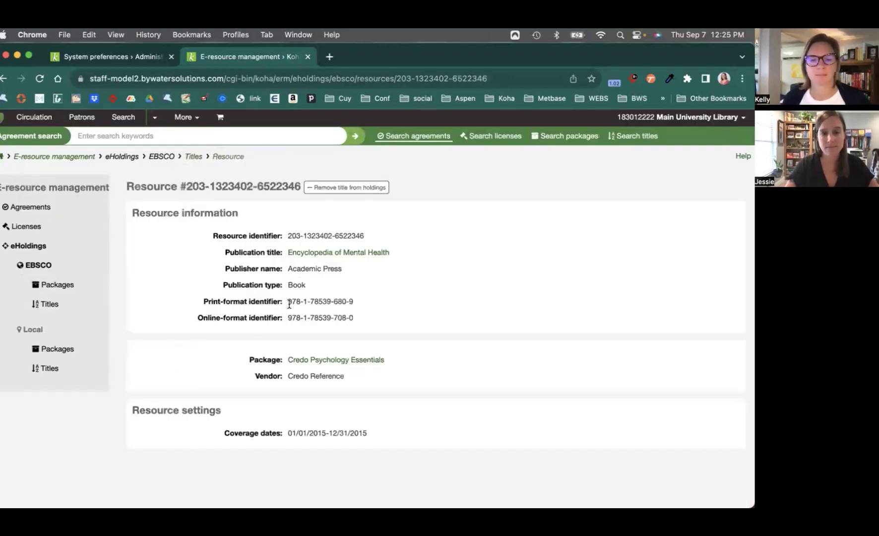
pyautogui.moveTo(288, 303); pyautogui.dragTo(376, 309)
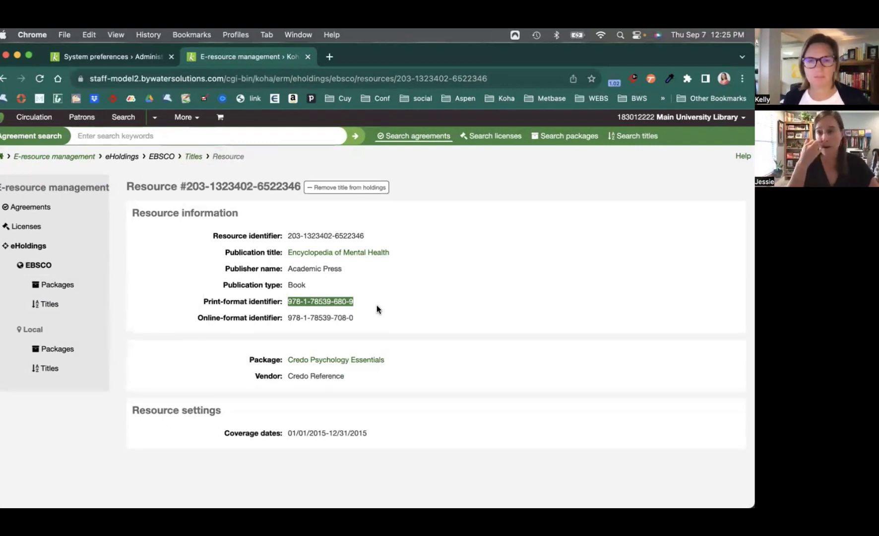
# - Search EBSCO titles for 'psychology' and browse the 10,000 results
pyautogui.click(49, 304)
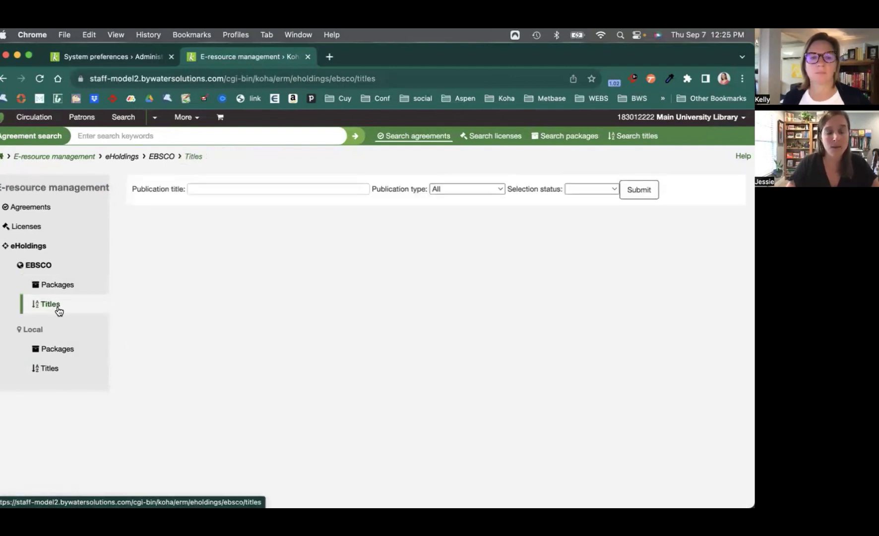
pyautogui.click(211, 189)
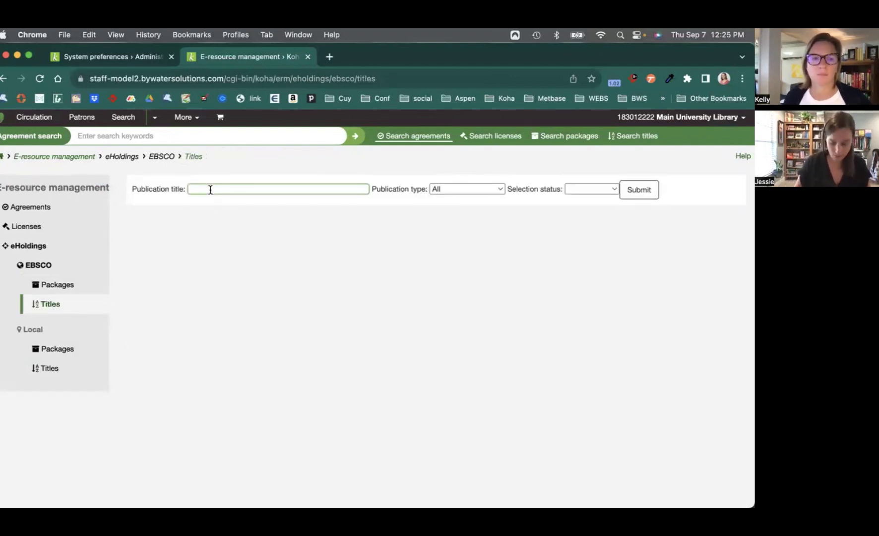
pyautogui.write('psychol')
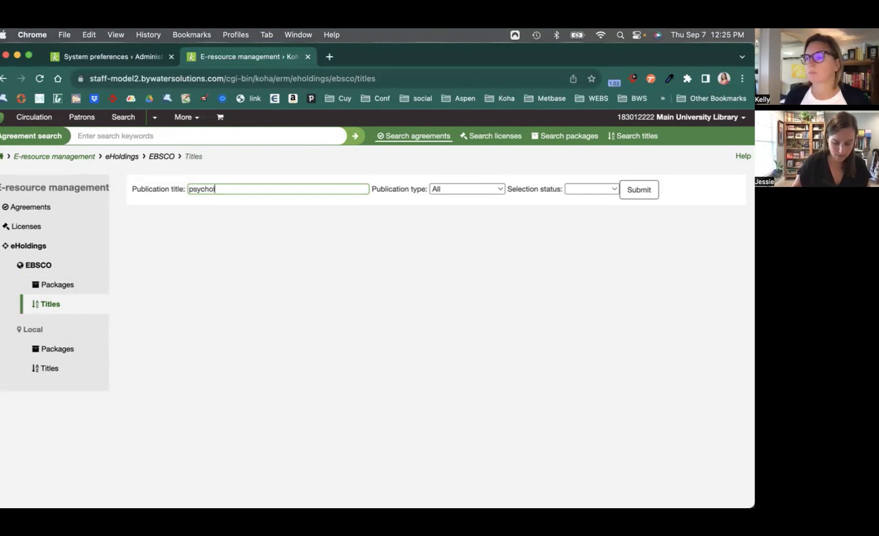
pyautogui.write('ogy')
pyautogui.press('Return')
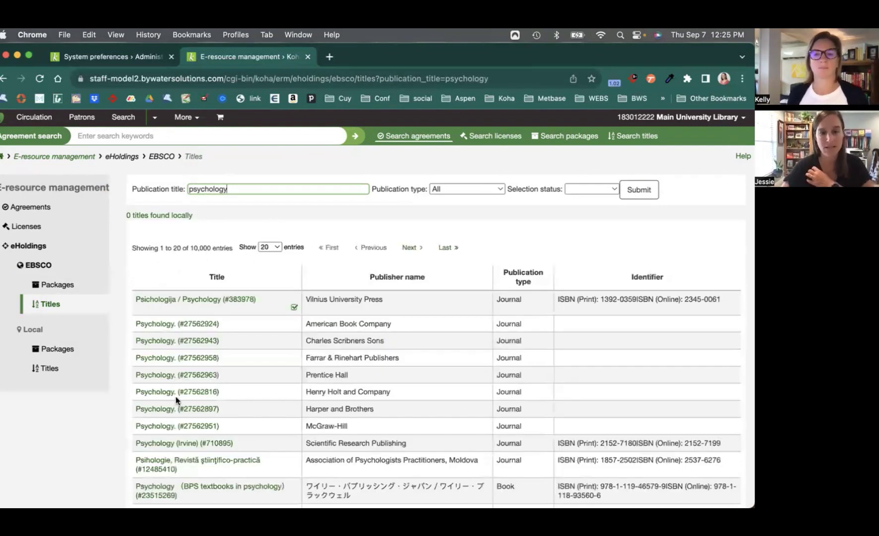
pyautogui.scroll(-1, 195, 395)
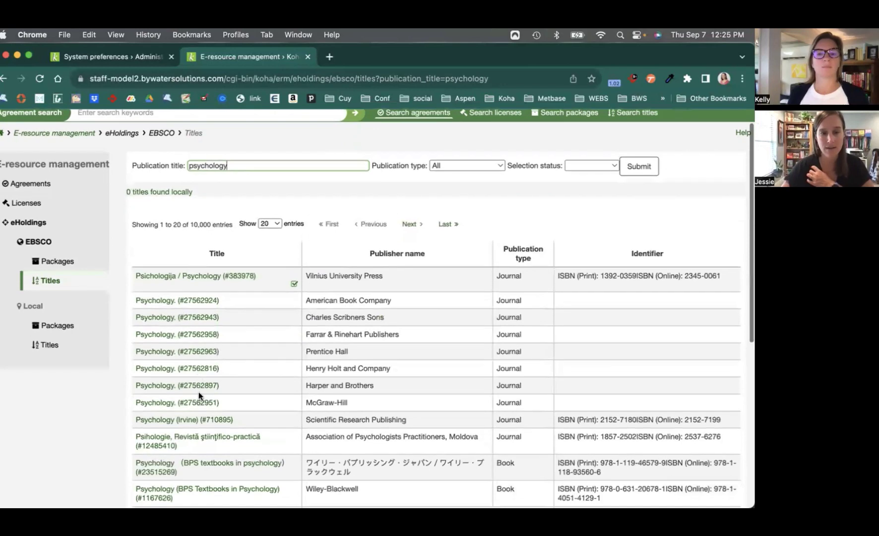
pyautogui.click(291, 287)
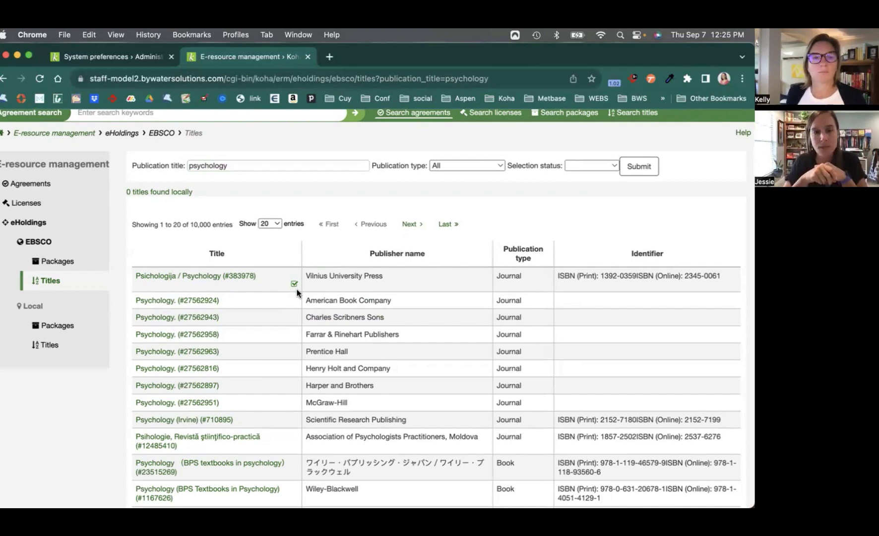
pyautogui.scroll(1, 296, 288)
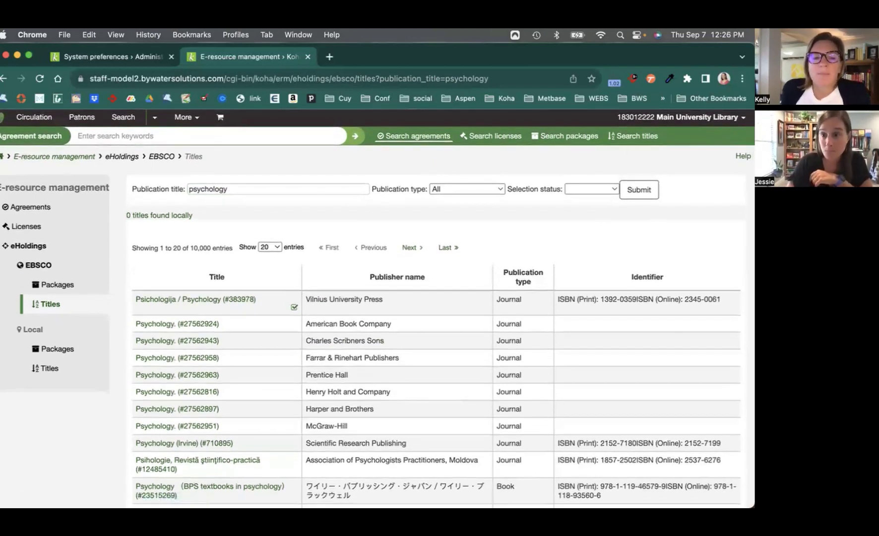
# - Search EBSCO packages for 'psychology' again and reopen Credo Psychology Essentials
pyautogui.click(68, 289)
pyautogui.click(222, 189)
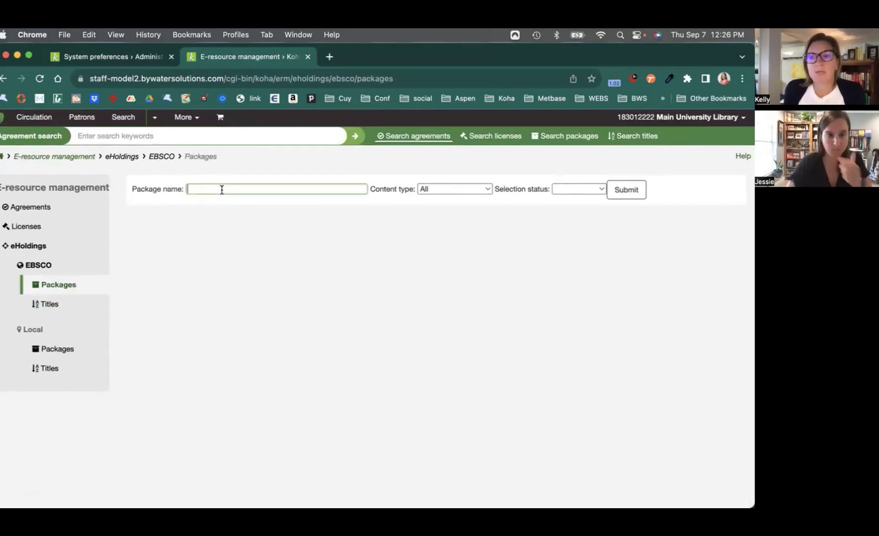
pyautogui.write('psy')
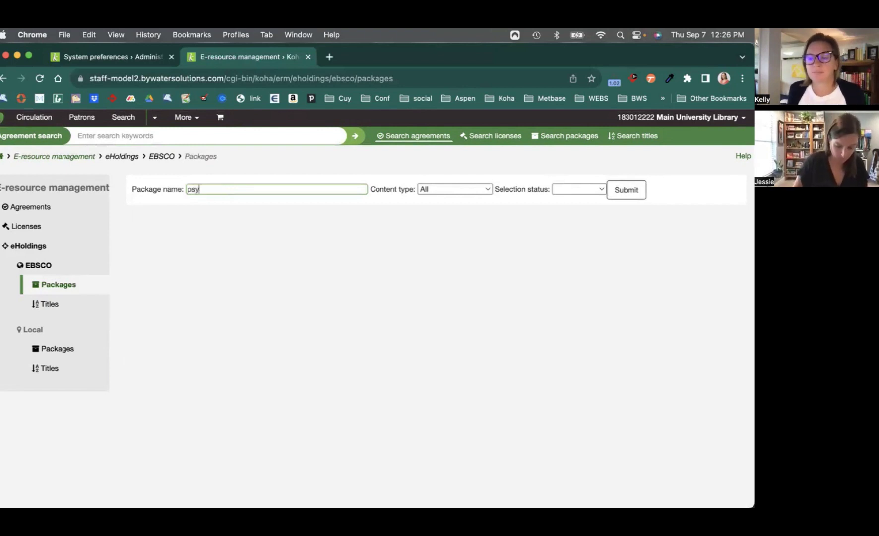
pyautogui.write('chology')
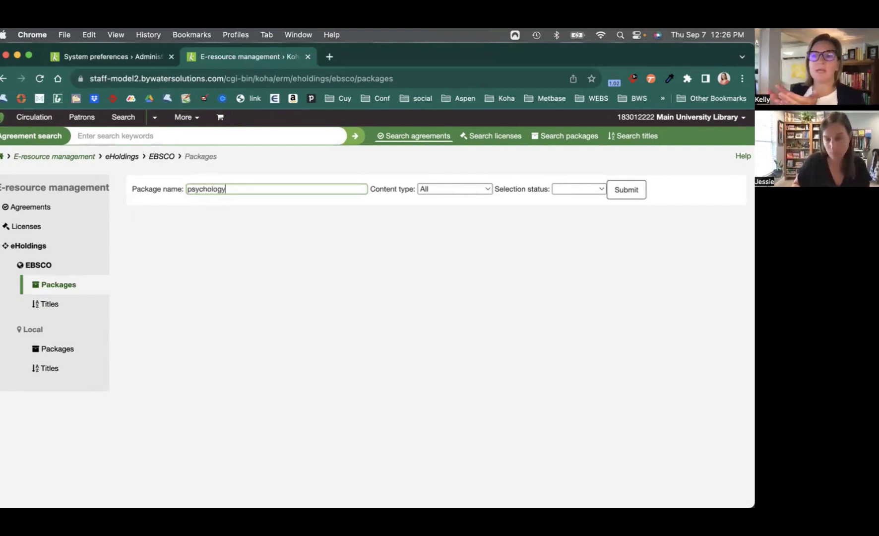
pyautogui.press('Return')
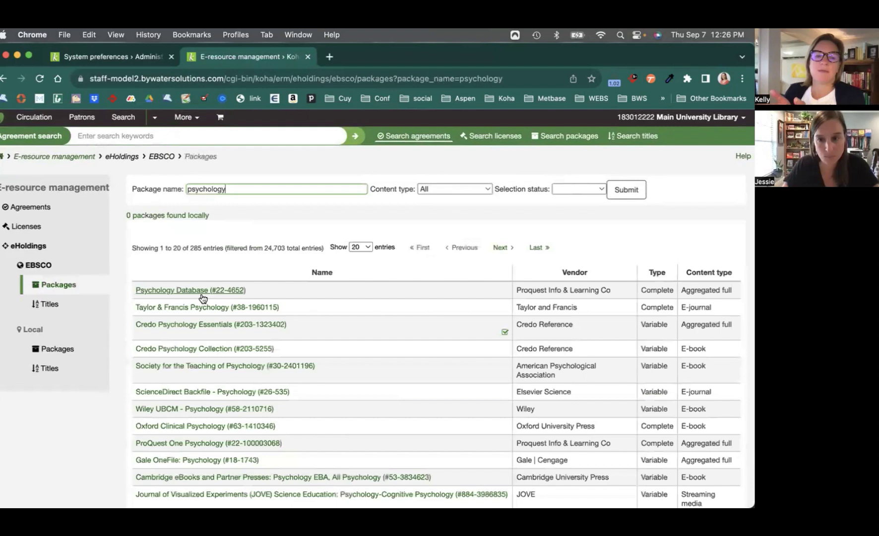
pyautogui.click(201, 327)
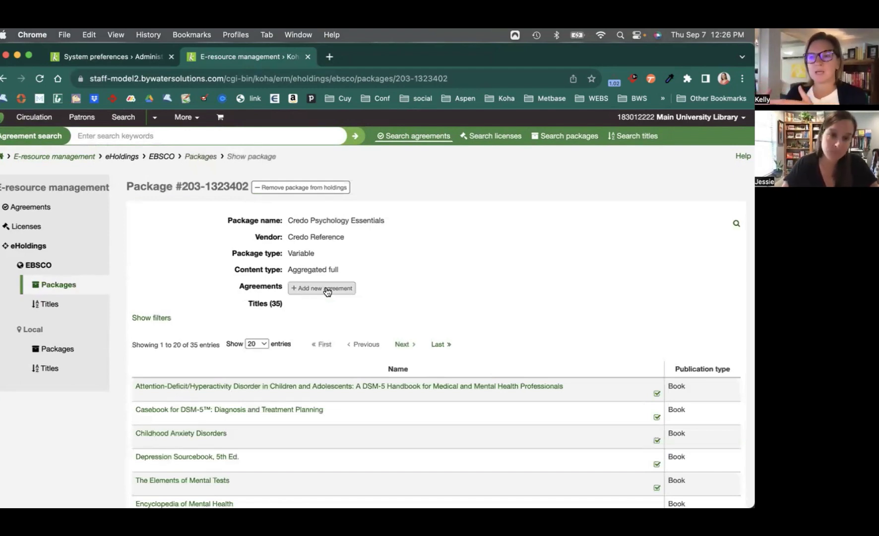
# - Link the Psychology Collection agreement (#1) to the Credo Psychology Essentials package
pyautogui.click(327, 291)
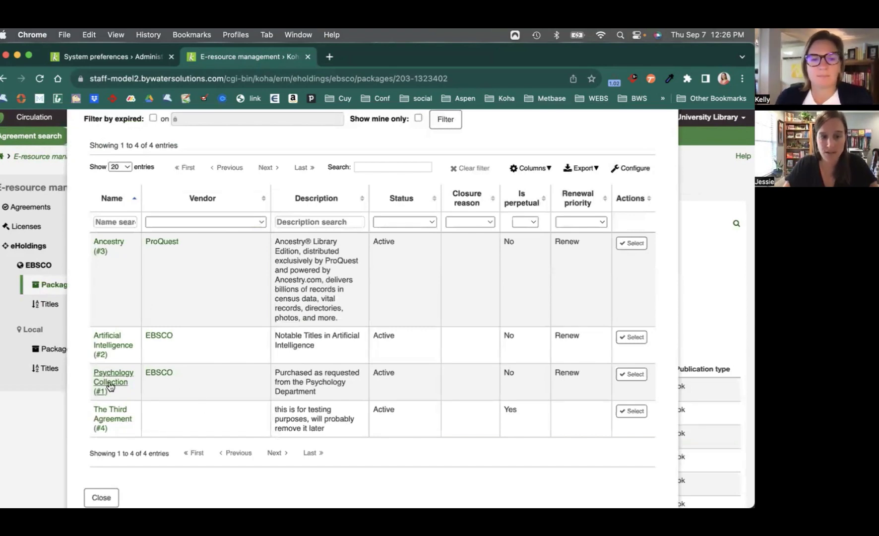
pyautogui.click(632, 373)
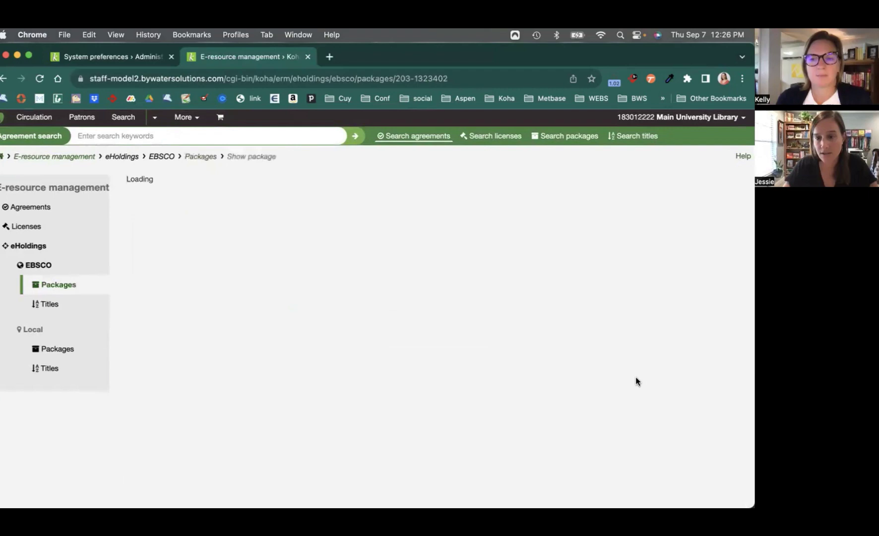